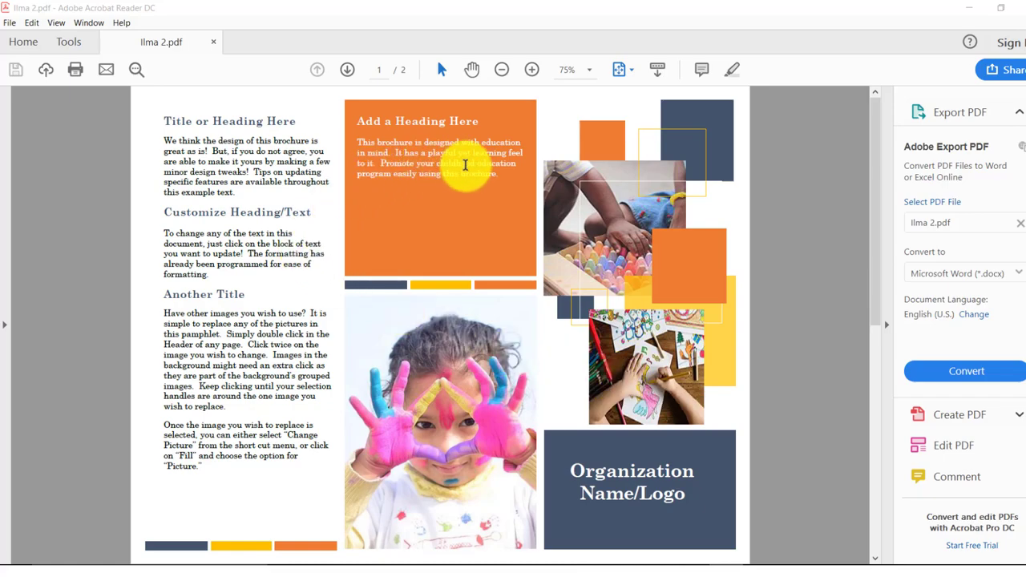
# Choose Microsoft Word (*.docx) as the export format in the Convert to list.
pyautogui.moveTo(607, 207)
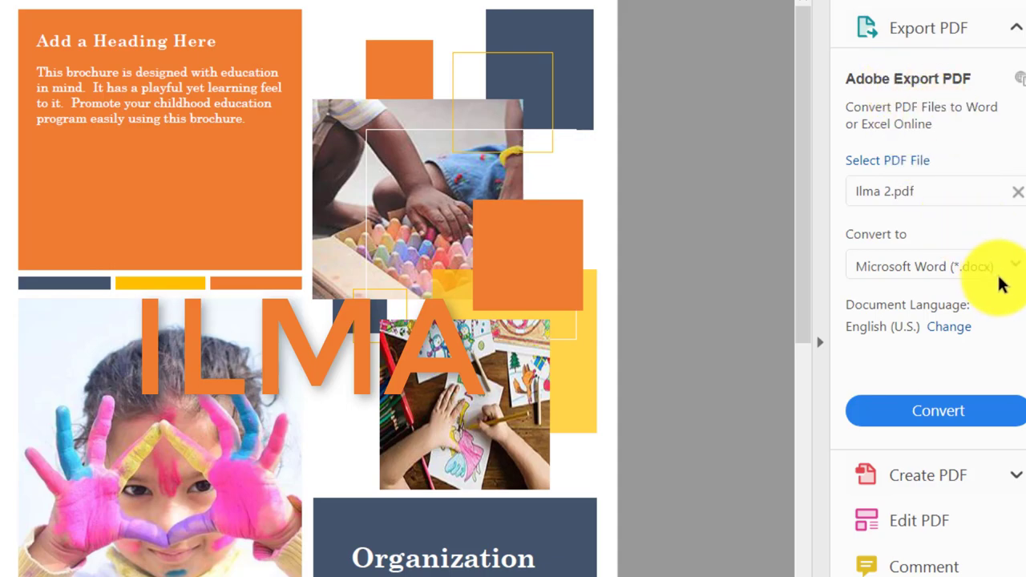
pyautogui.click(1014, 269)
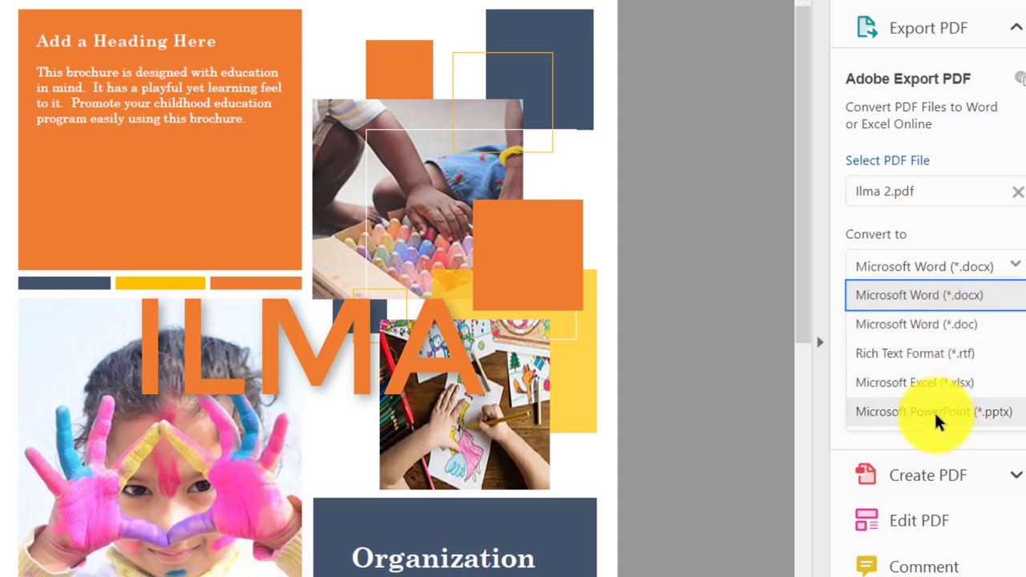
pyautogui.click(962, 295)
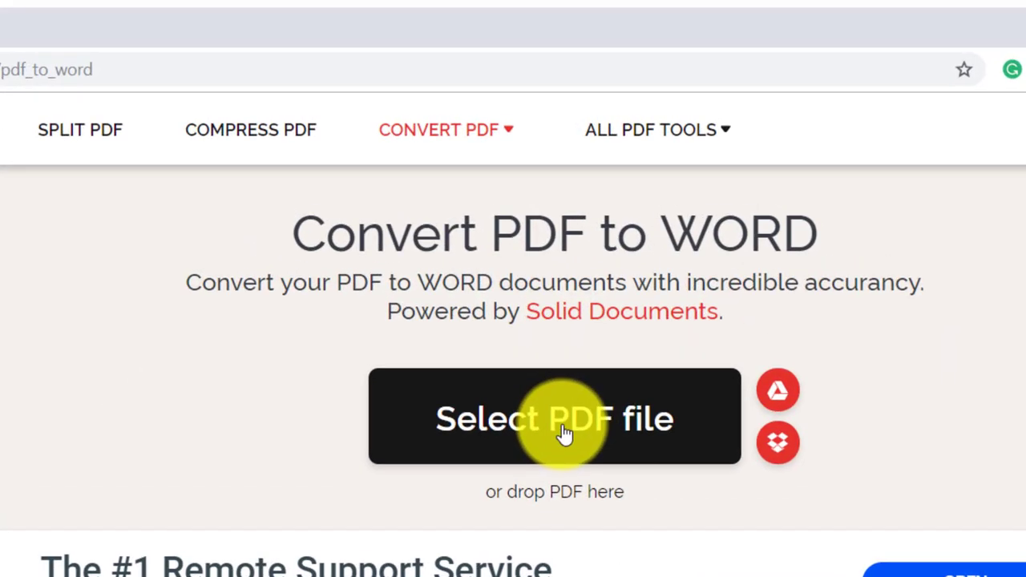
# Upload Ilma 2.pdf from the computer to iLovePDF's PDF to Word tool.
pyautogui.click(565, 433)
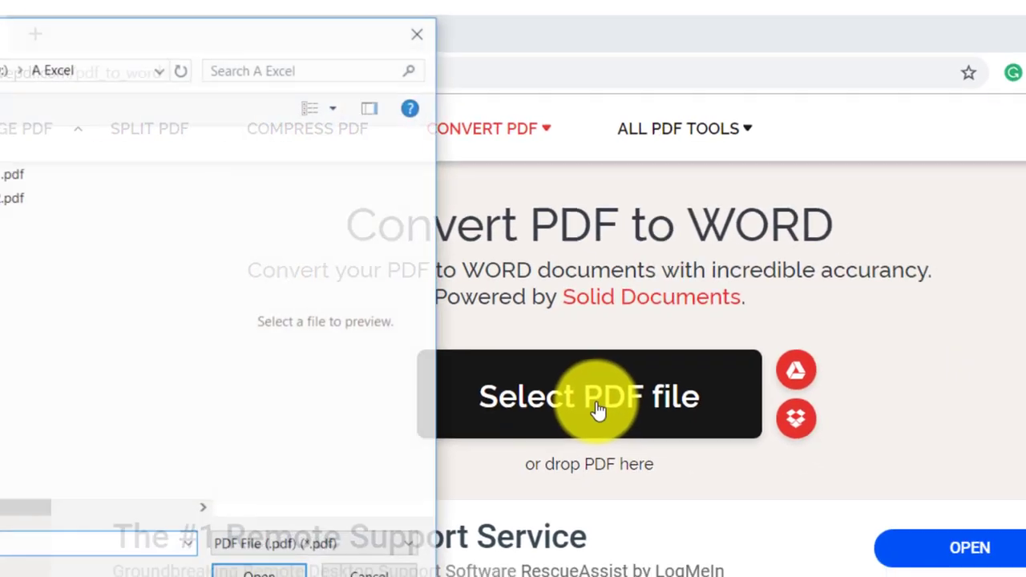
pyautogui.click(231, 181)
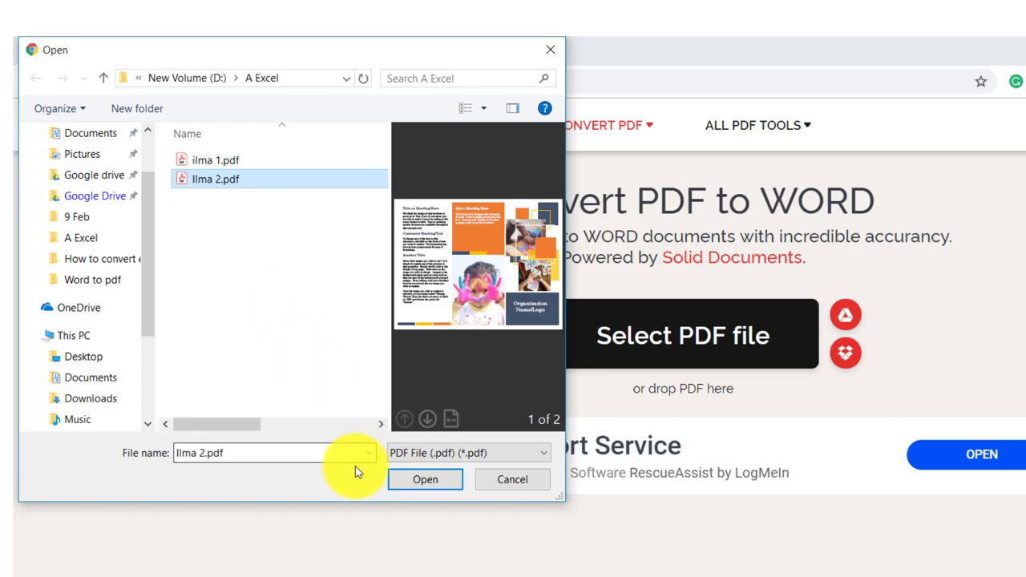
pyautogui.click(423, 481)
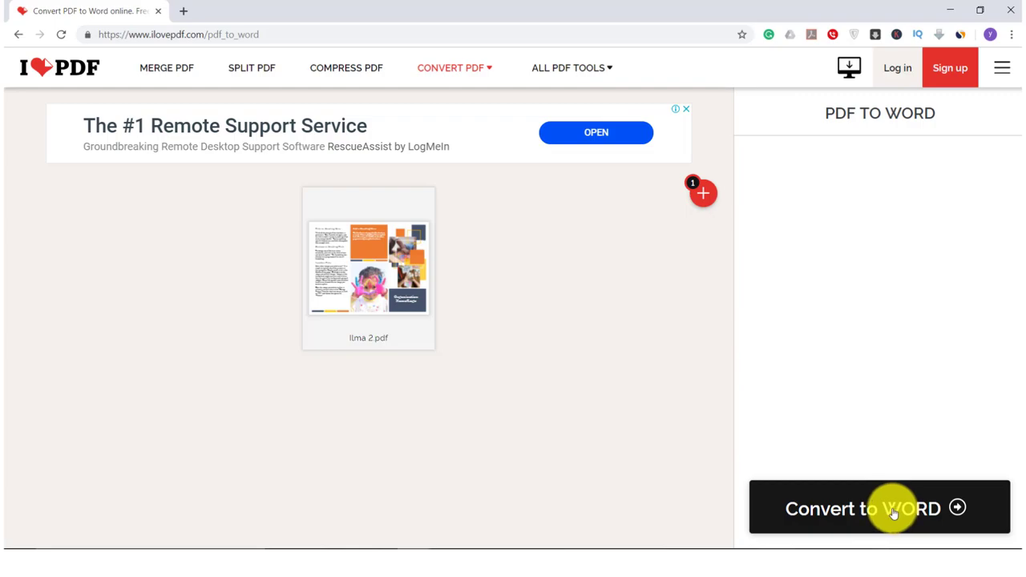
# Convert Ilma 2.pdf to Word, download Ilma 2.docx and open it.
pyautogui.click(894, 513)
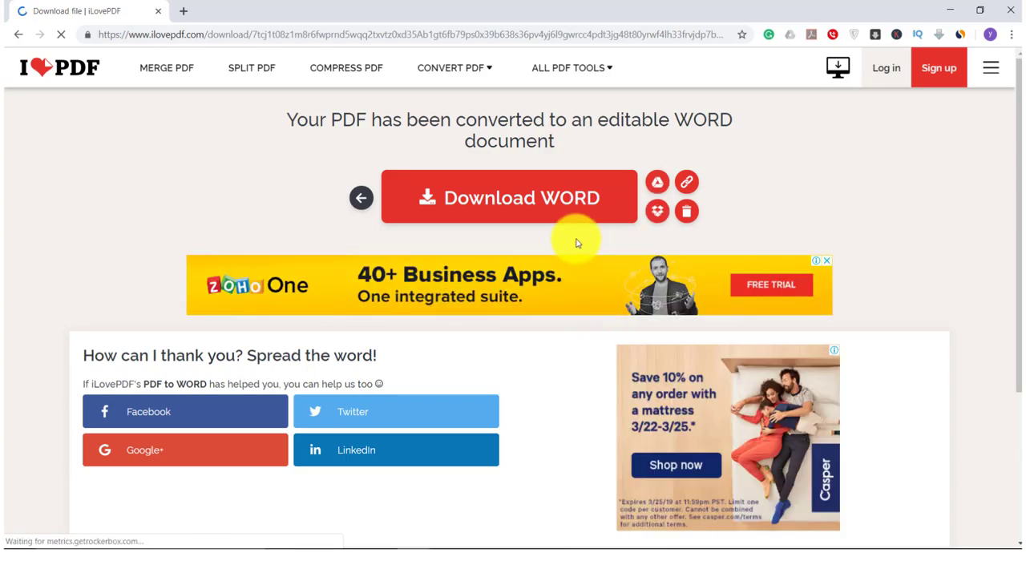
pyautogui.click(459, 199)
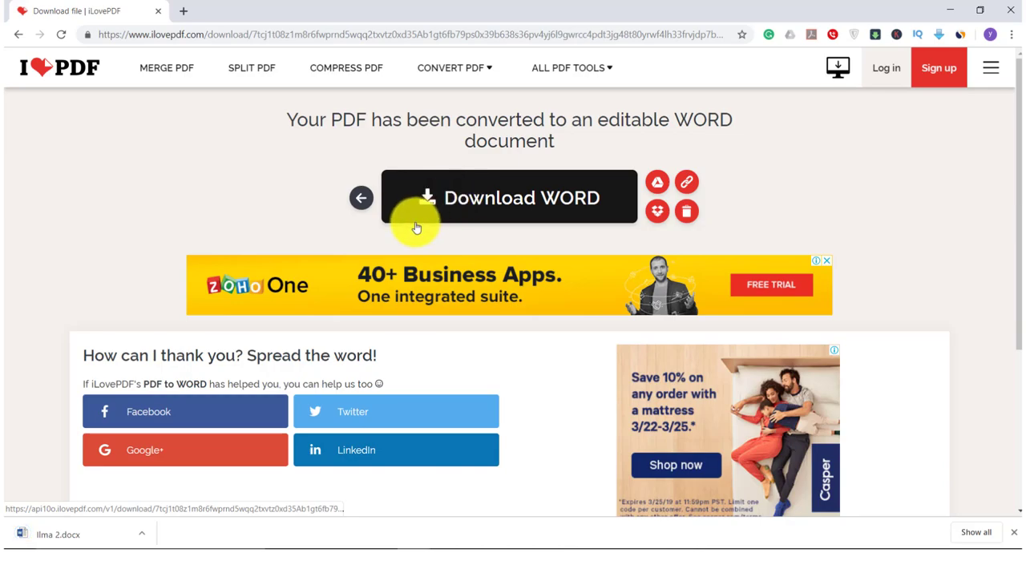
pyautogui.click(71, 535)
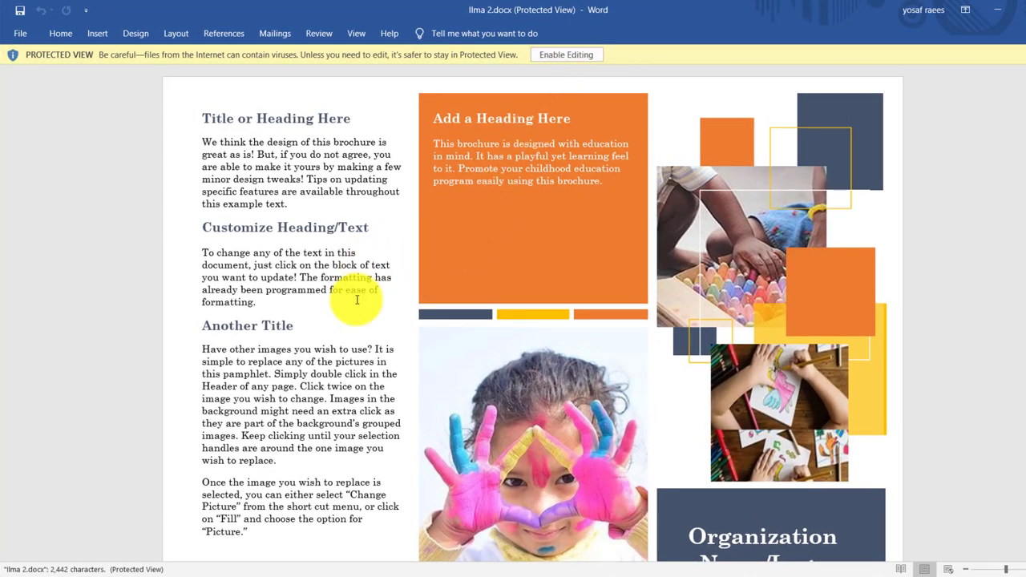
# Enable editing on Ilma 2.docx and click into the 'Title or Heading Here' text.
pyautogui.click(566, 57)
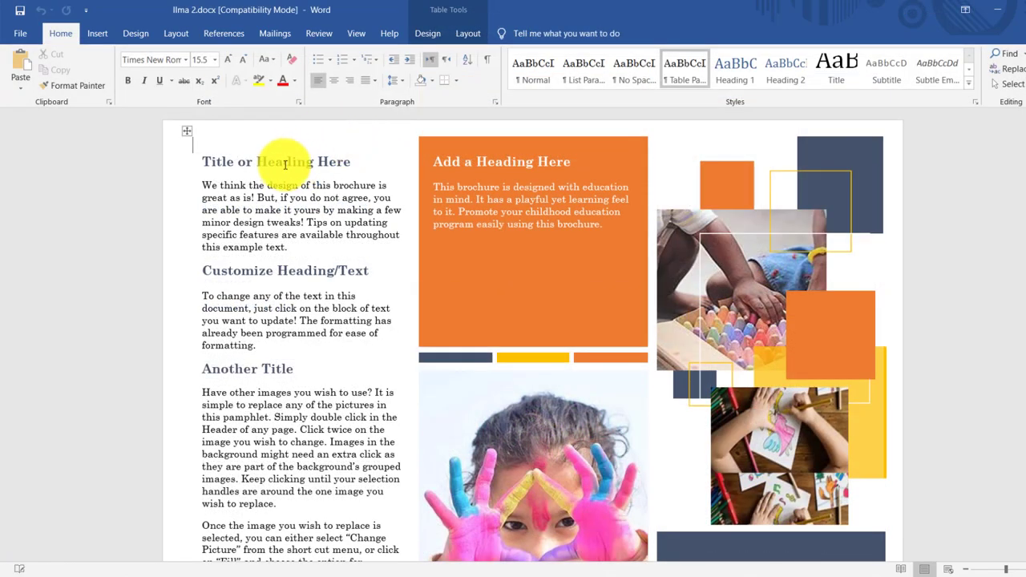
pyautogui.click(273, 159)
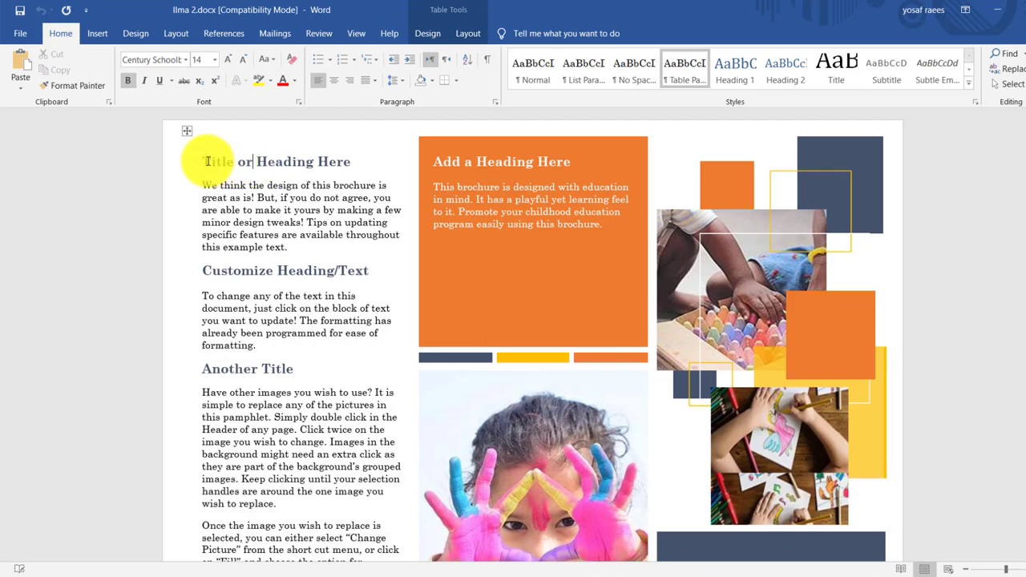